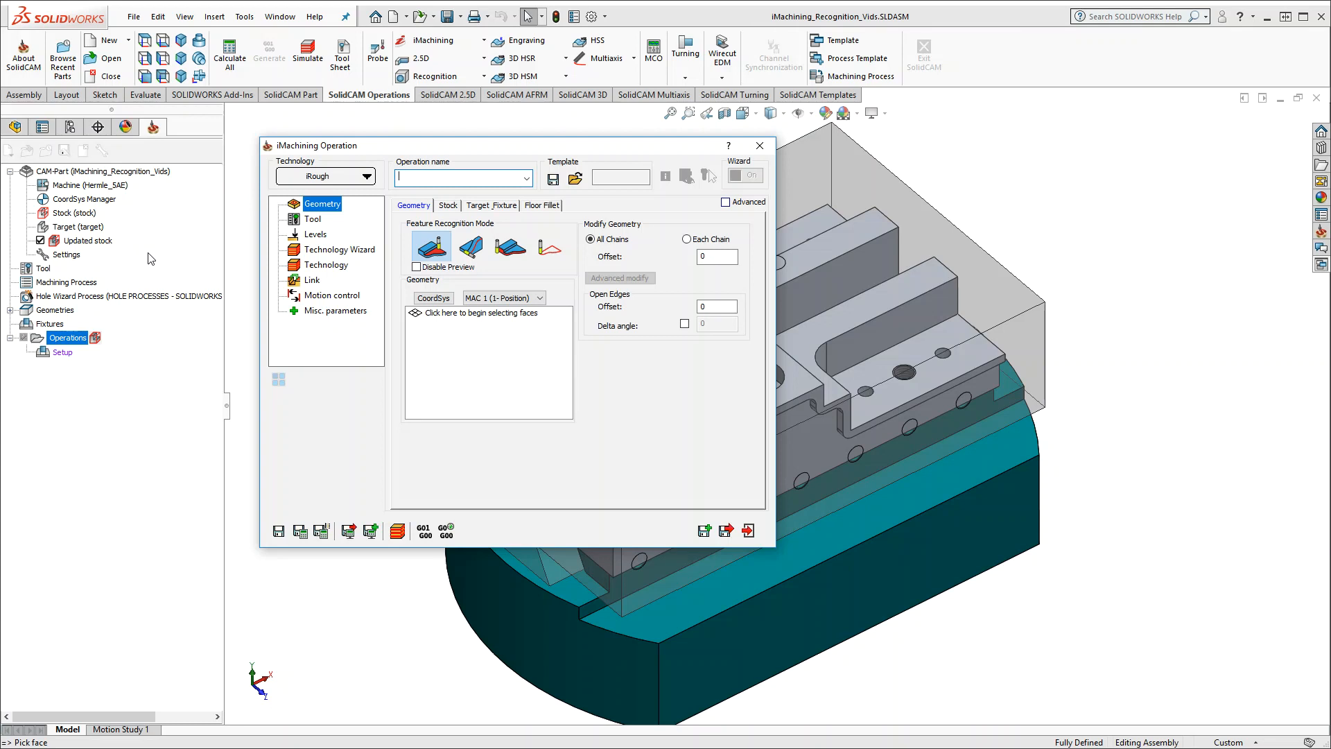
# Define the roughing operation's geometry by picking the recessed floor face around the rectangular through-opening
pyautogui.click(468, 330)
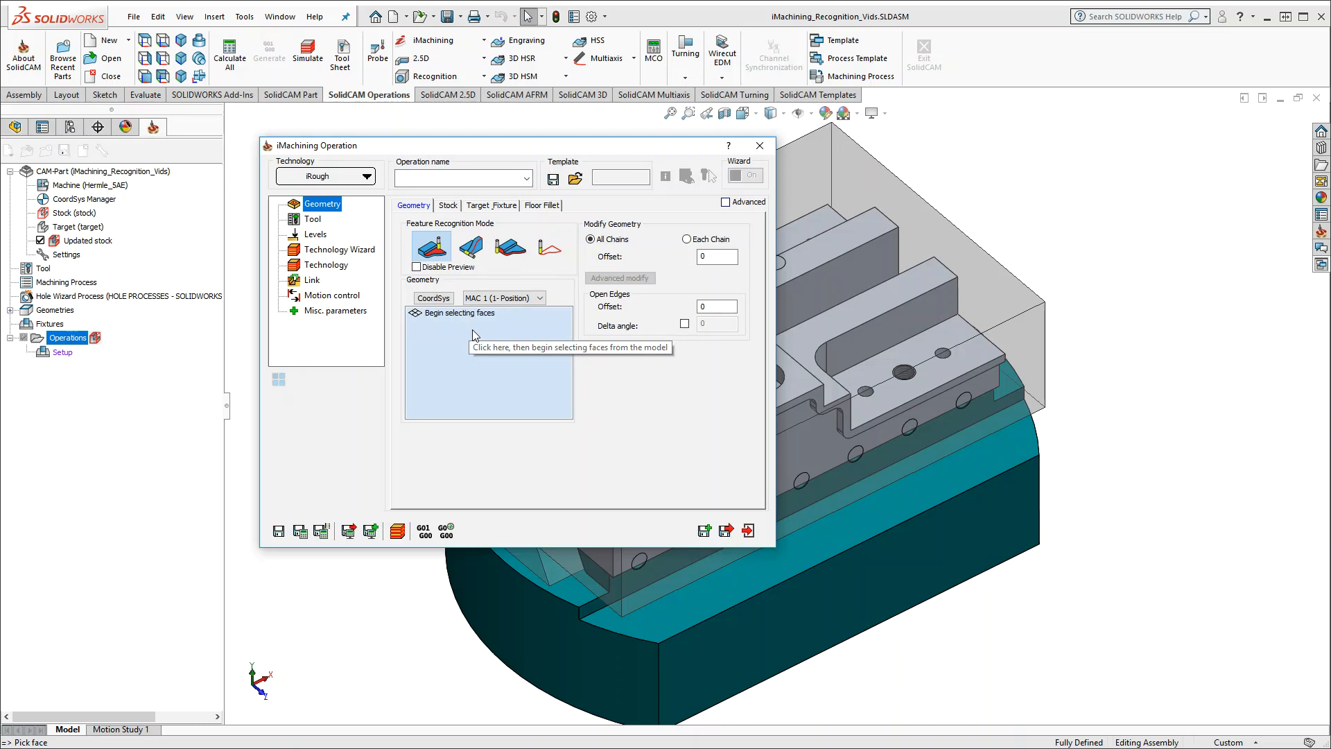
pyautogui.keyDown('ctrl'); pyautogui.moveTo(797, 340); pyautogui.dragTo(1138, 236, button='middle'); pyautogui.keyUp('ctrl')
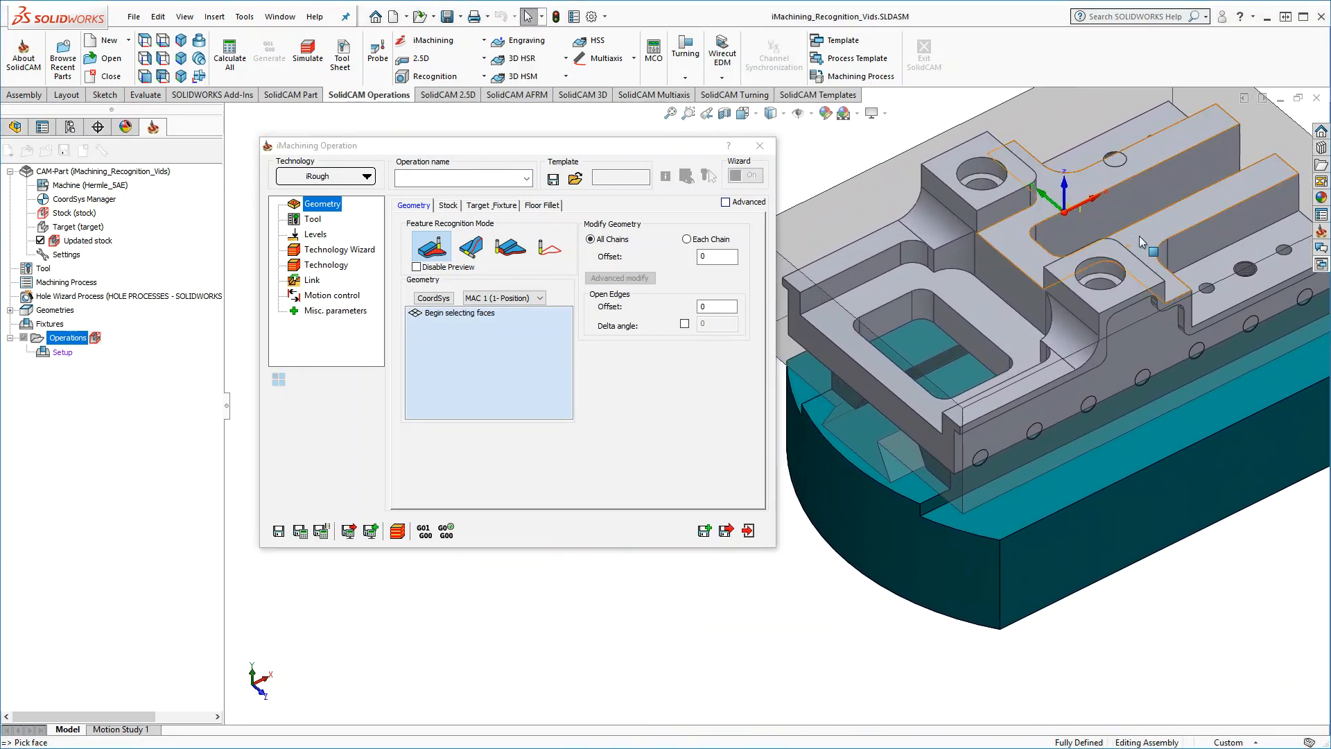
pyautogui.click(974, 312)
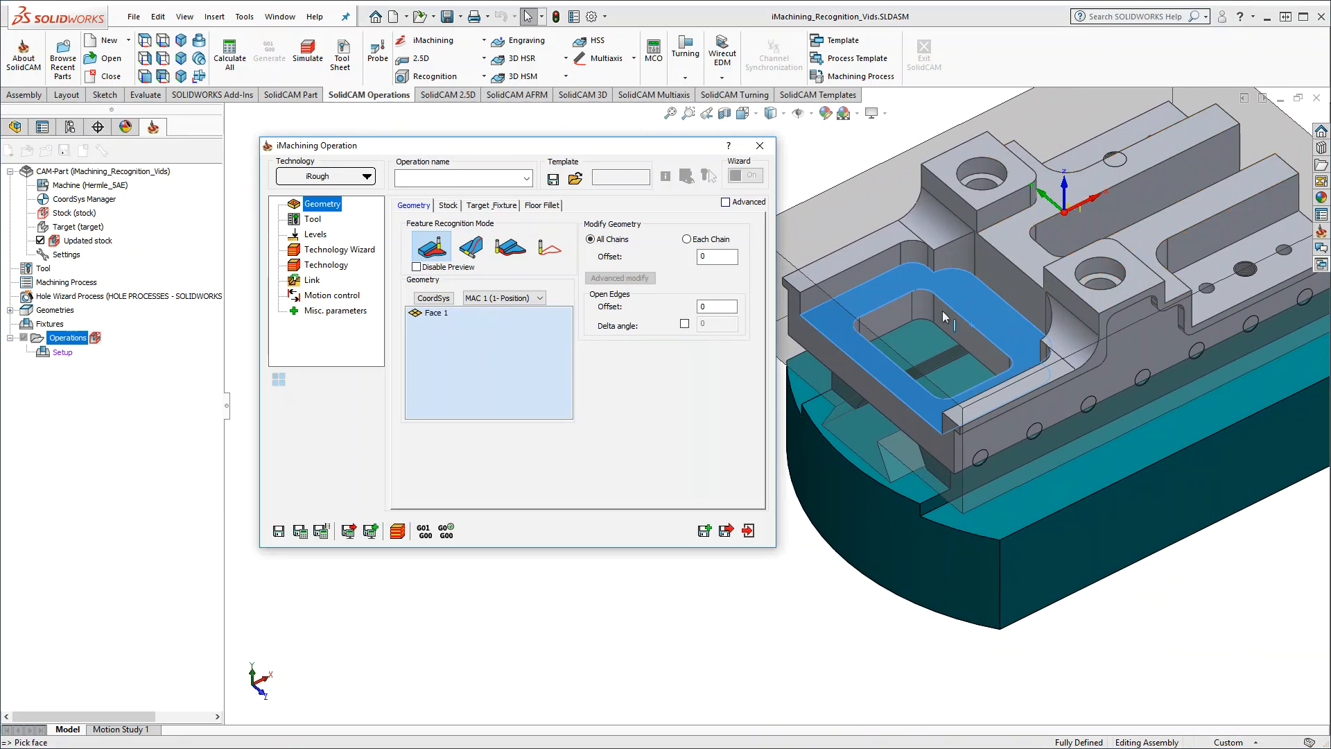
# Assign tool number 2, the 16 mm end mill, to the roughing operation
pyautogui.click(313, 220)
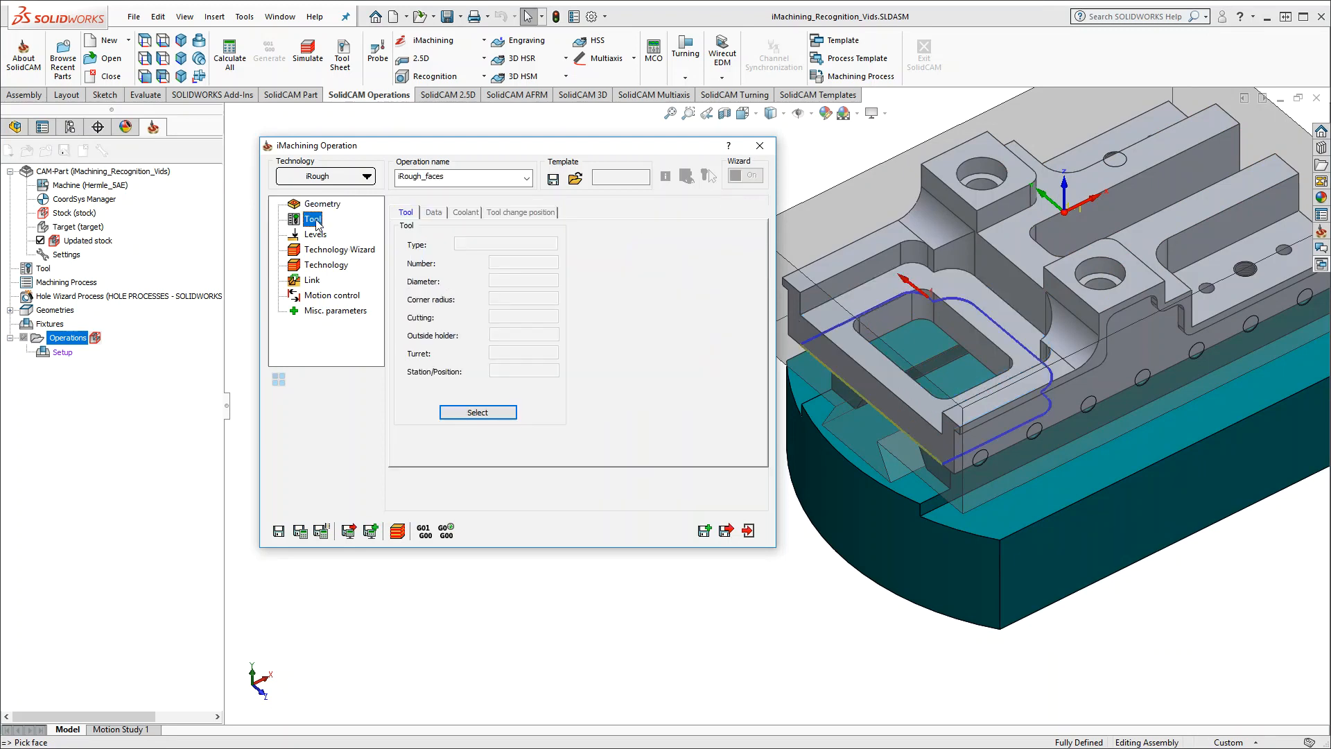
pyautogui.click(477, 412)
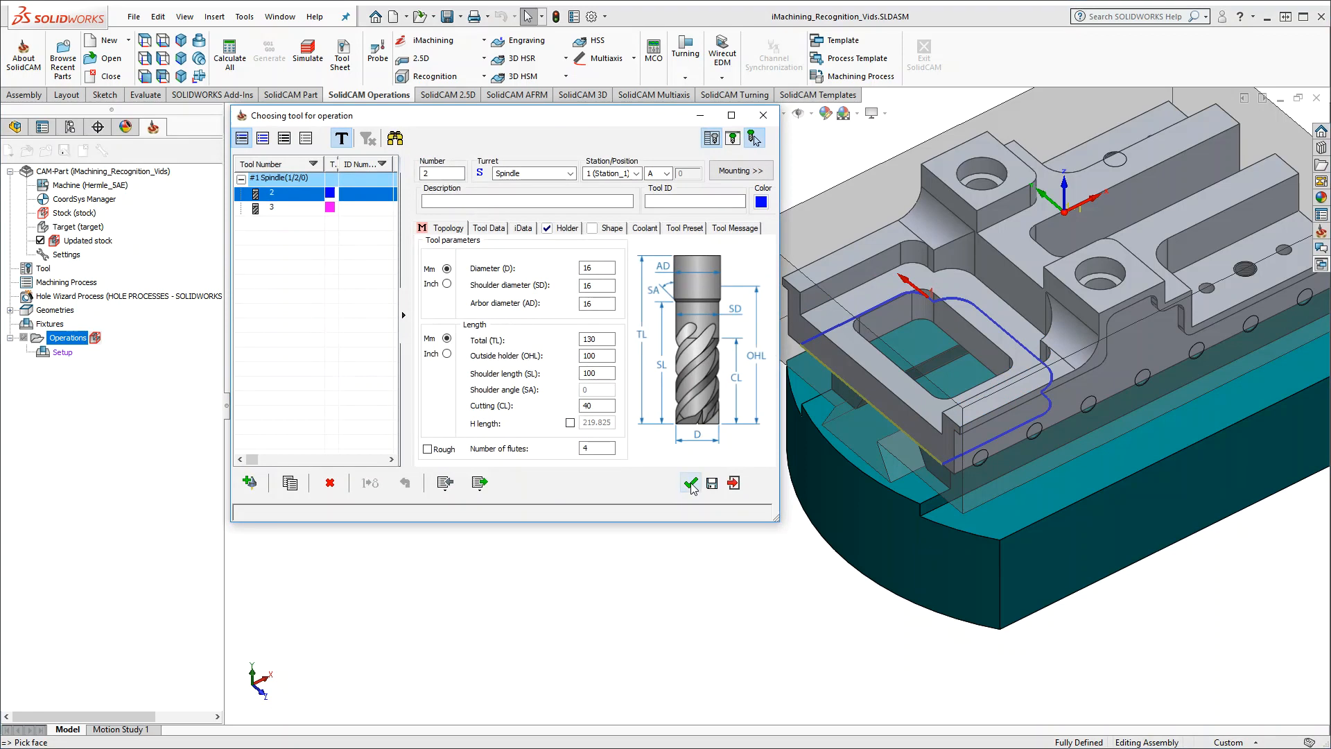
pyautogui.click(691, 482)
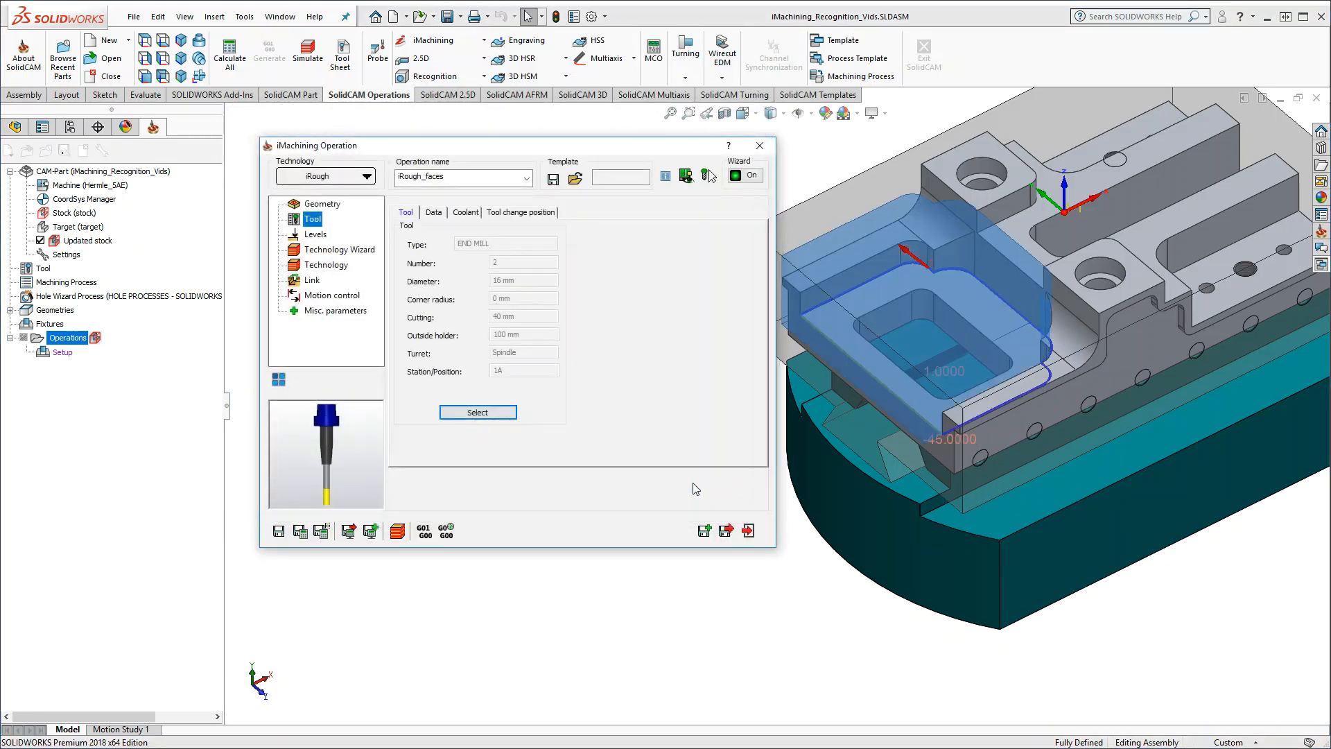
# Save and calculate the roughing operation with the 16 mm end mill, and close its definition
pyautogui.scroll(-1, 838, 205)
pyautogui.keyDown('ctrl'); pyautogui.moveTo(866, 279); pyautogui.dragTo(915, 285, button='middle'); pyautogui.keyUp('ctrl')
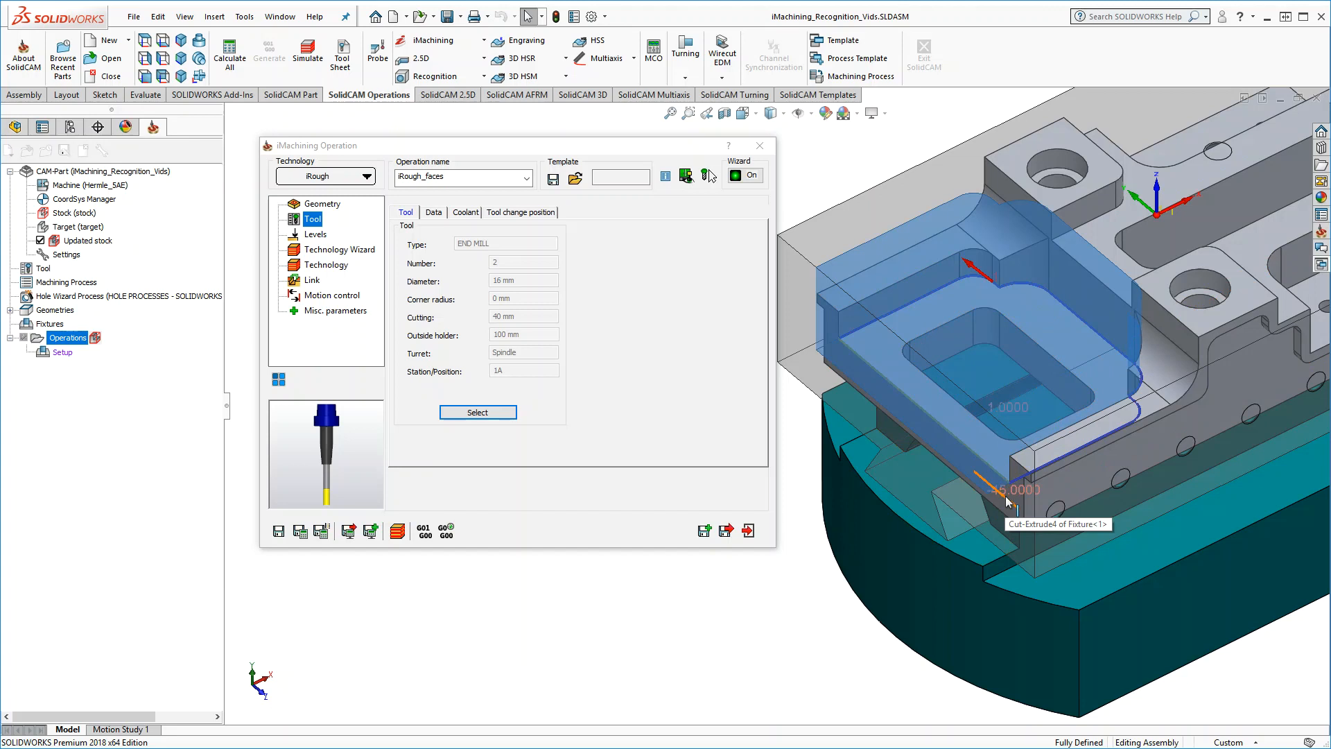
pyautogui.click(301, 532)
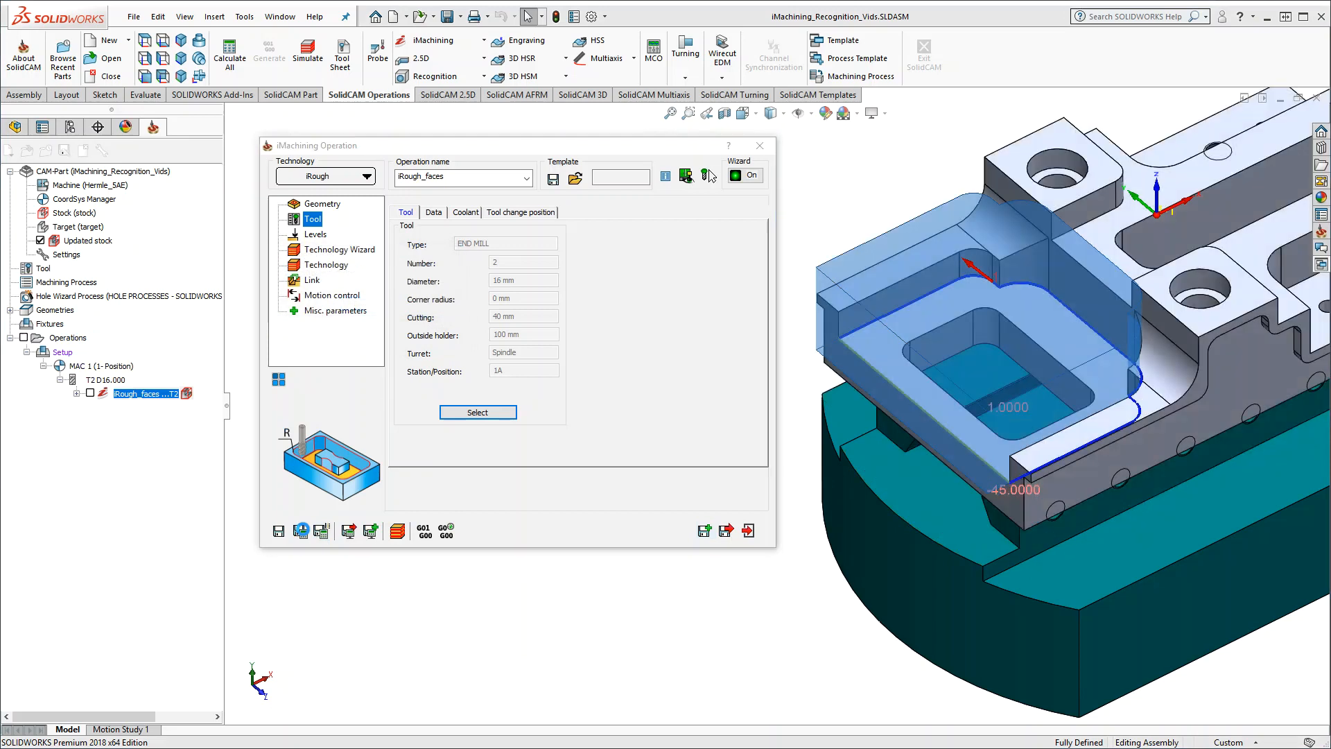
pyautogui.click(747, 530)
# Display the toolpath of the first roughing operation on the model to inspect it, and hide it again
pyautogui.keyDown('ctrl'); pyautogui.moveTo(802, 453); pyautogui.dragTo(518, 482, button='middle'); pyautogui.keyUp('ctrl')
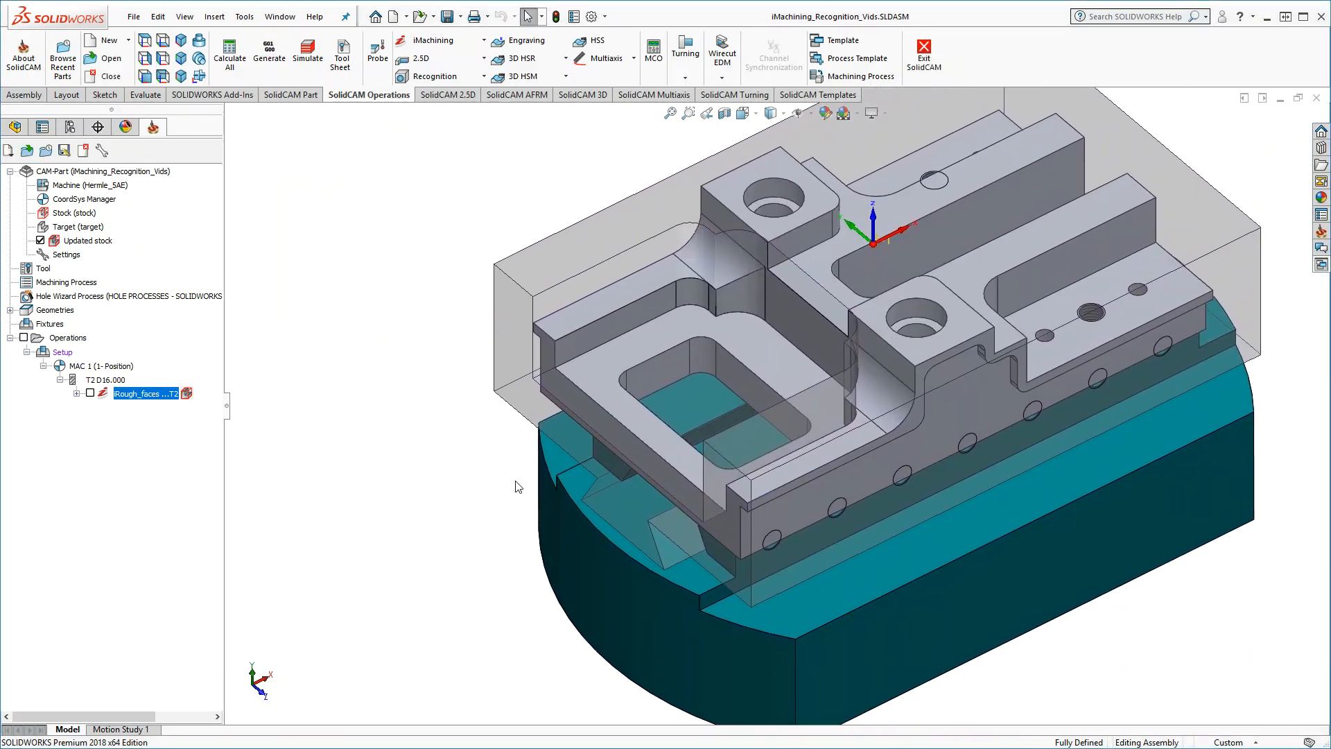
pyautogui.click(91, 393)
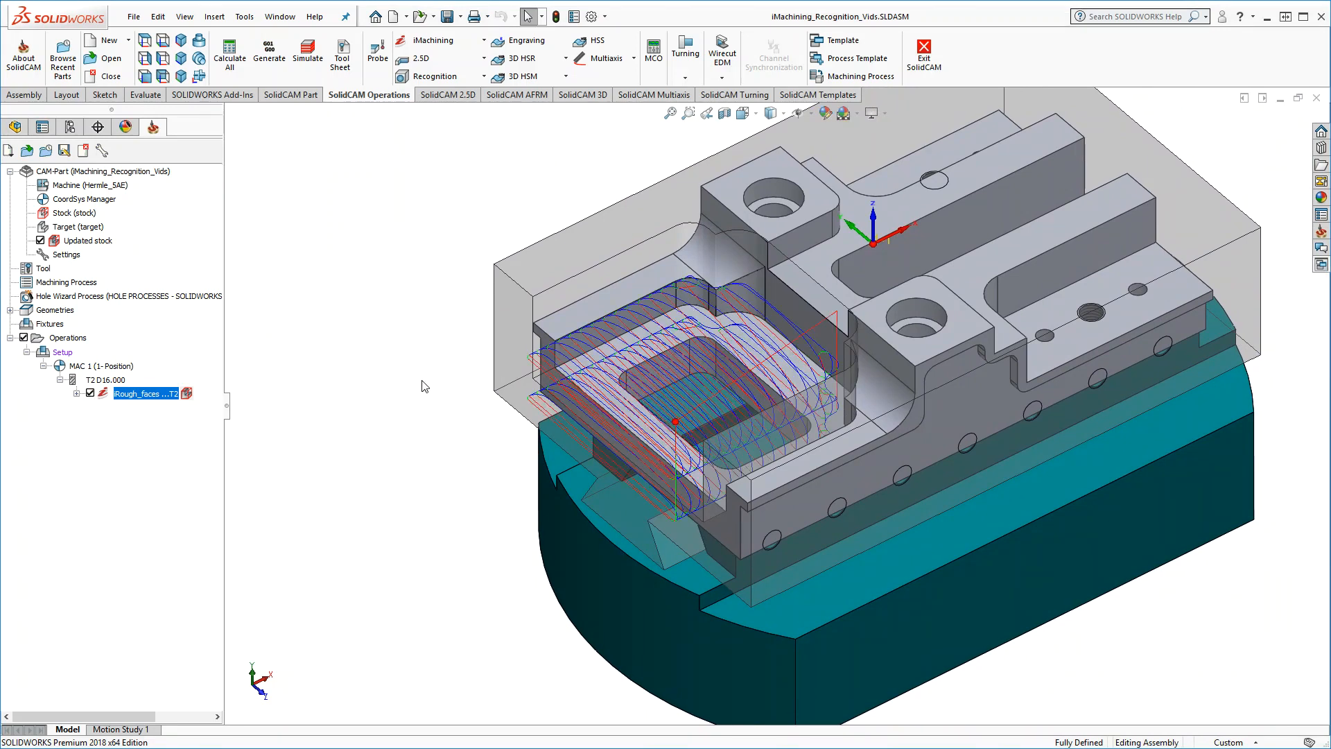
pyautogui.click(90, 393)
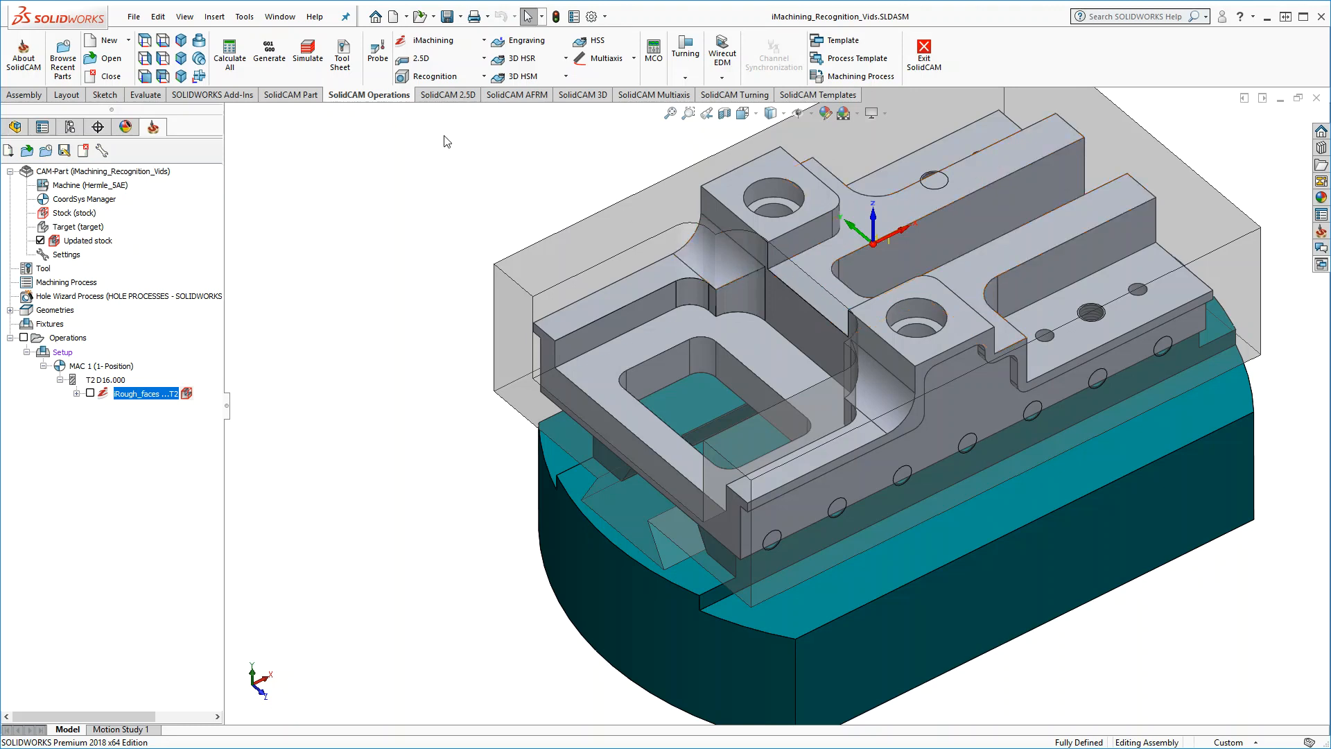
# Start a new iMachining roughing operation and pick three floor faces: the two side ledges with holes and the open slot between them
pyautogui.click(416, 43)
pyautogui.click(410, 59)
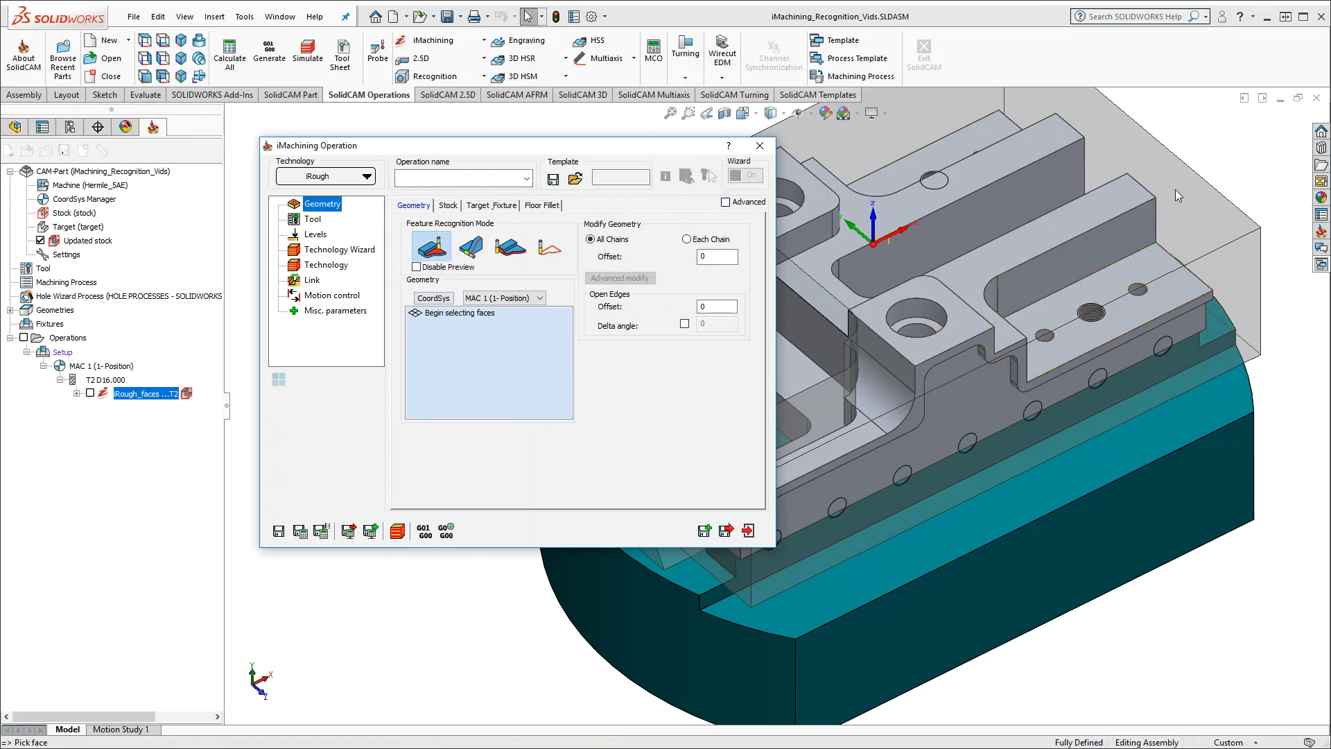
pyautogui.moveTo(1175, 186); pyautogui.dragTo(808, 378, button='middle')
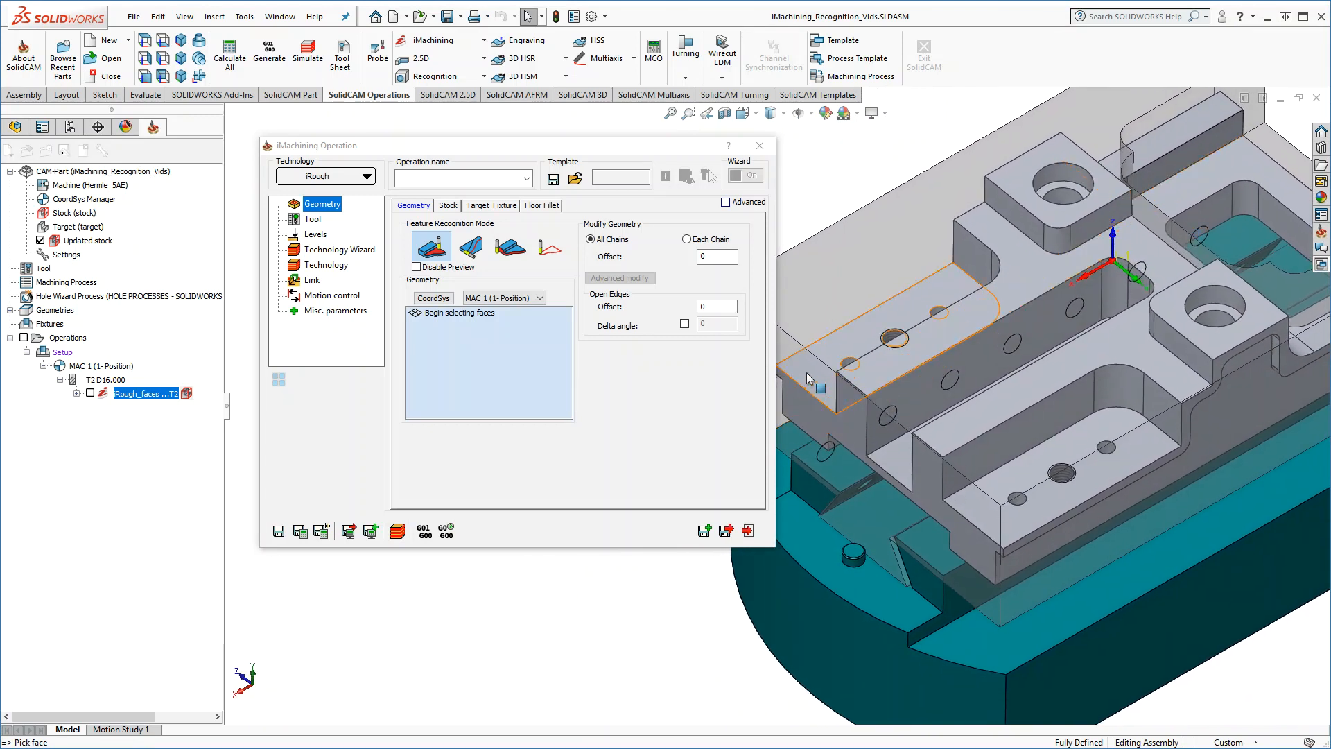
pyautogui.click(808, 378)
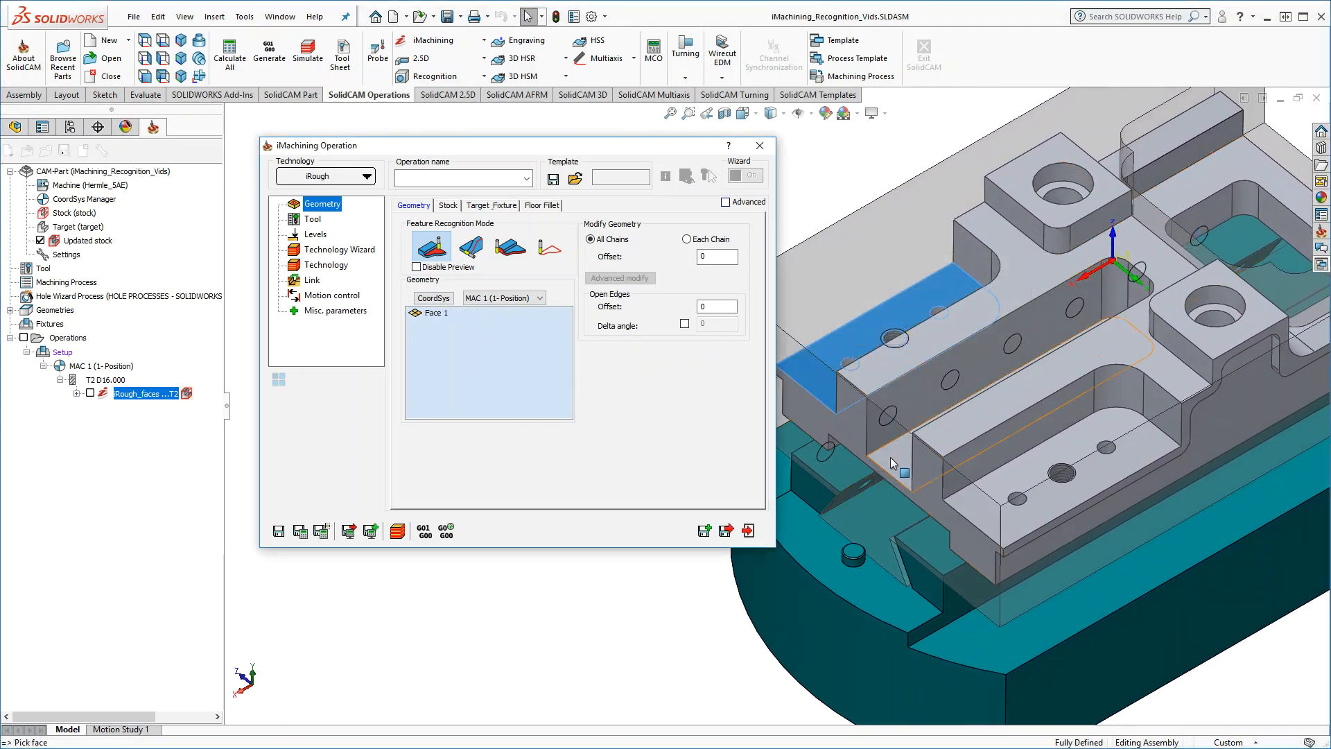
pyautogui.click(949, 496)
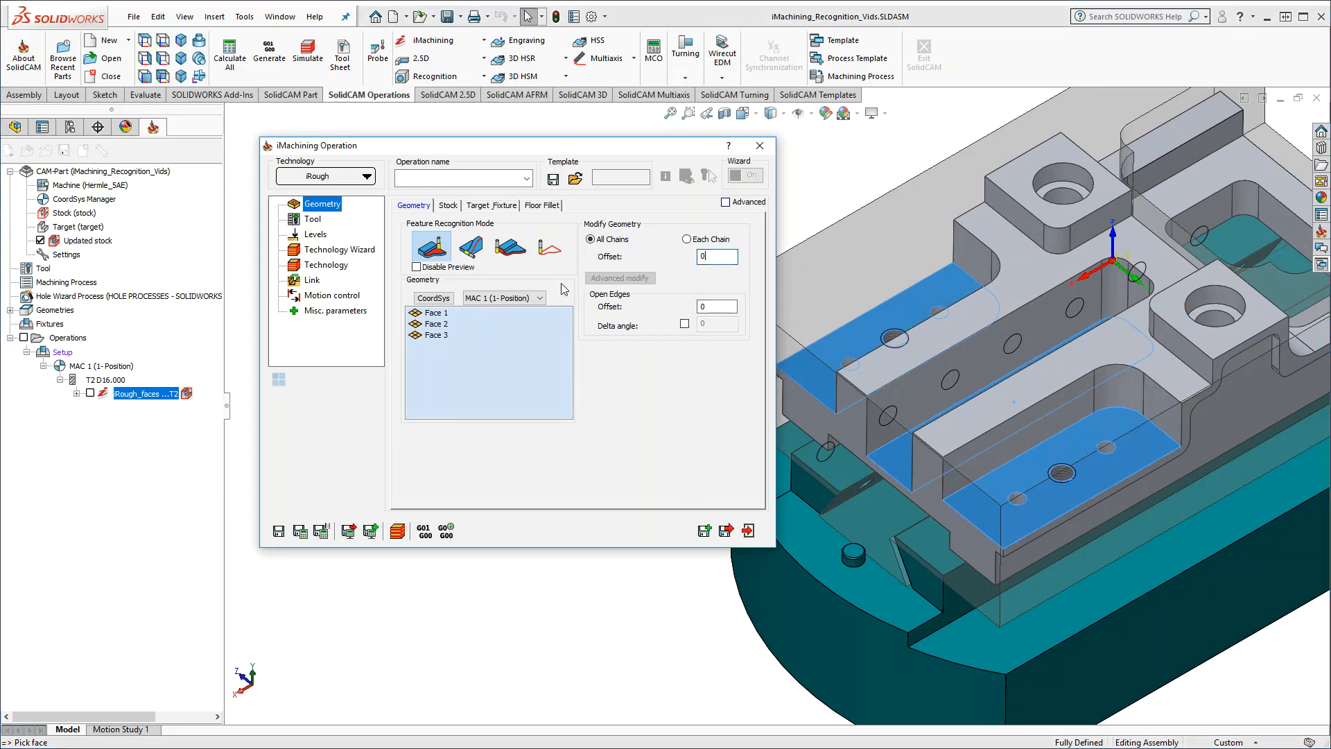
# Assign tool number 3, the 10 mm end mill, to the three-face roughing operation, and save and calculate it
pyautogui.click(312, 219)
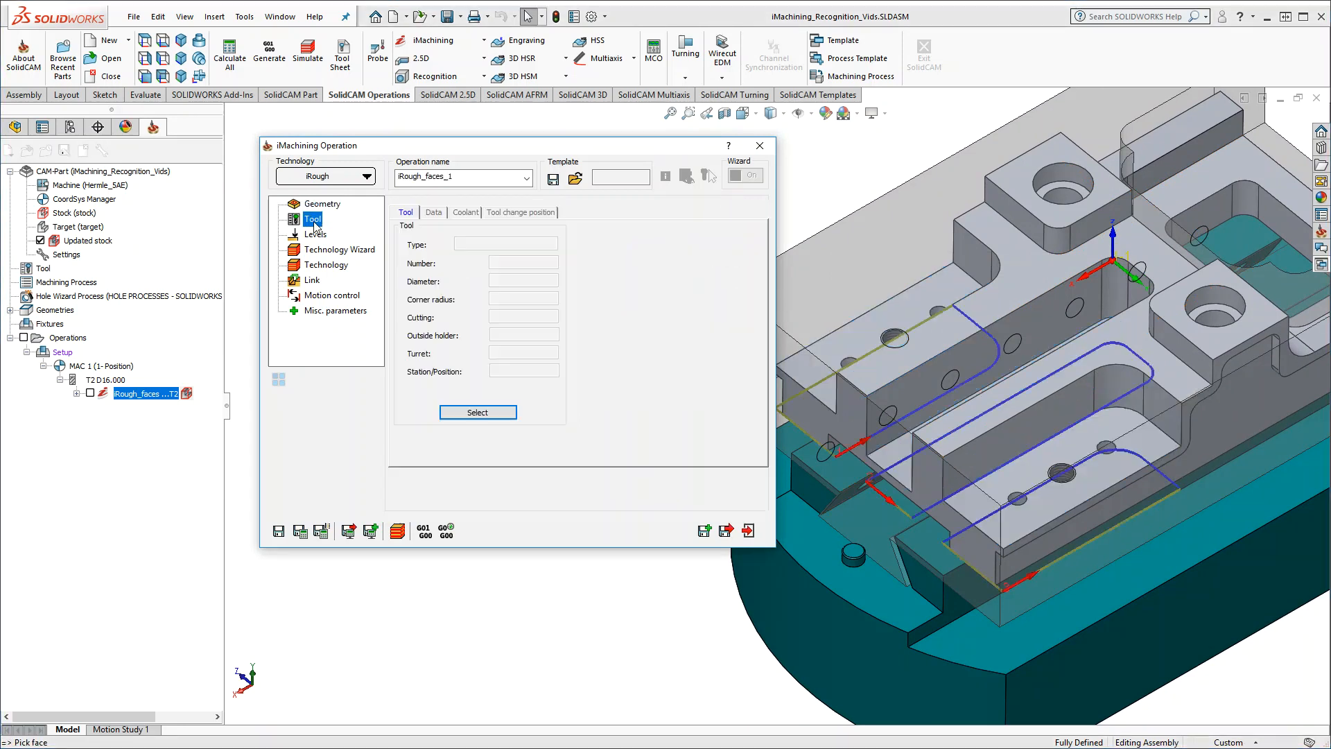
pyautogui.click(477, 412)
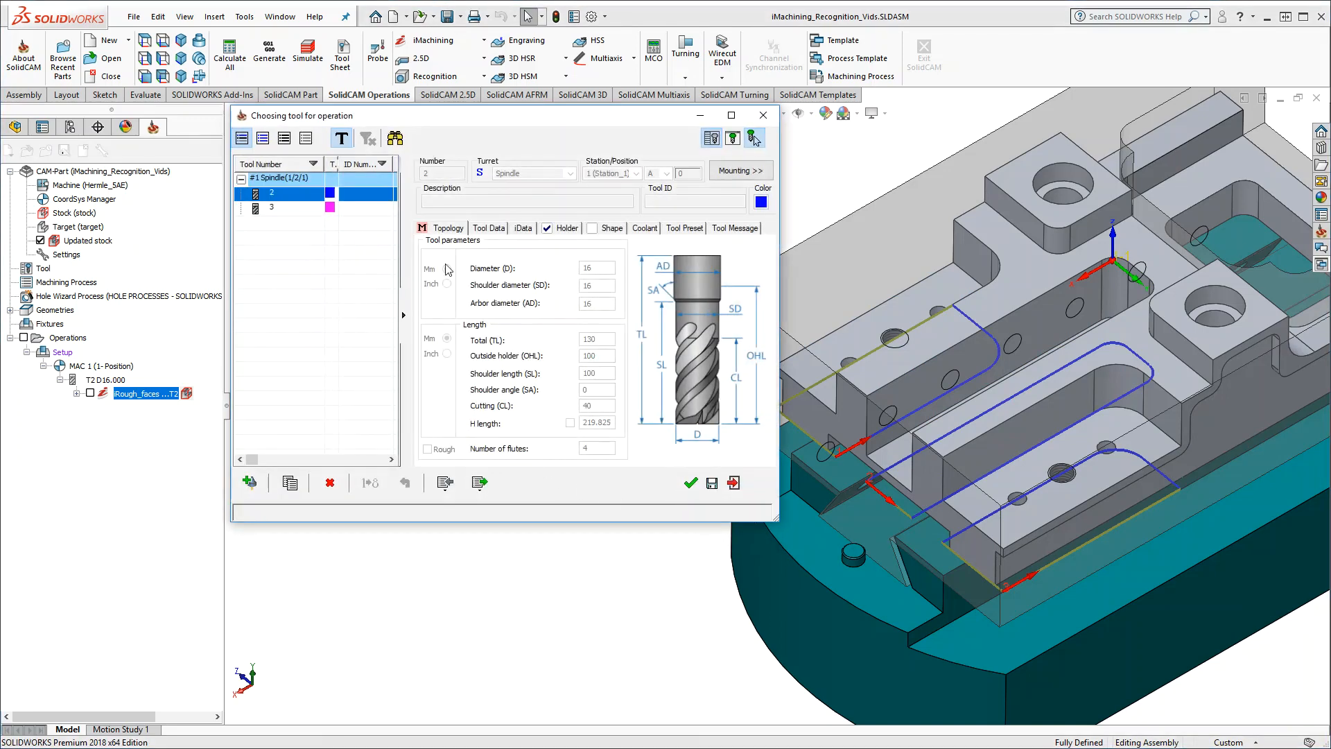
pyautogui.click(350, 208)
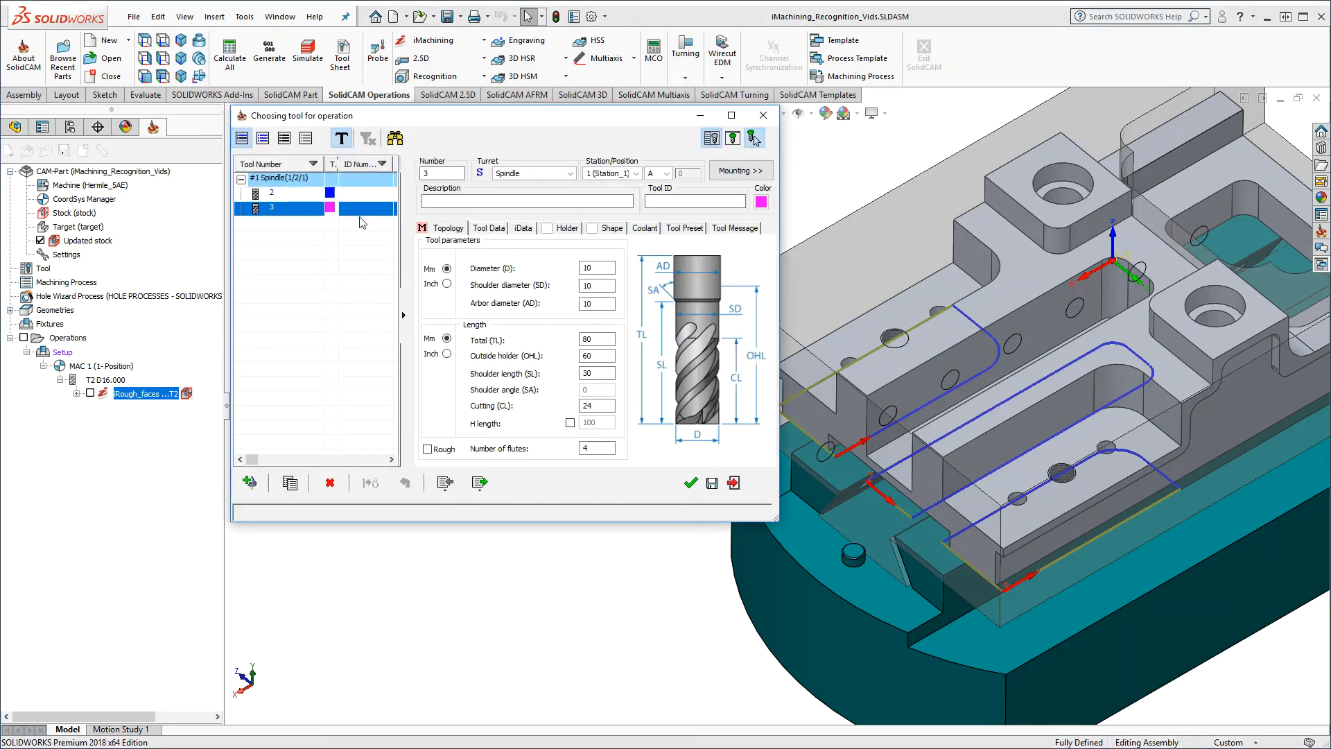
pyautogui.click(692, 484)
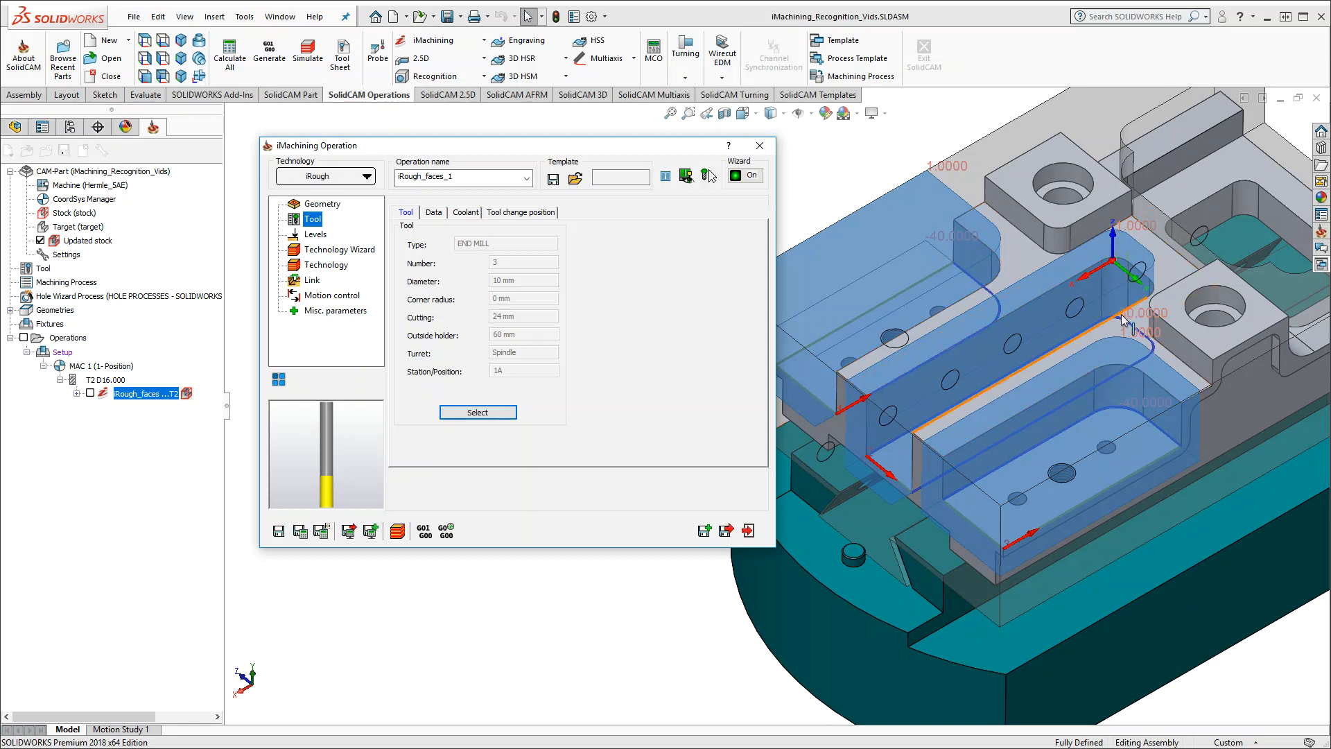
pyautogui.click(301, 532)
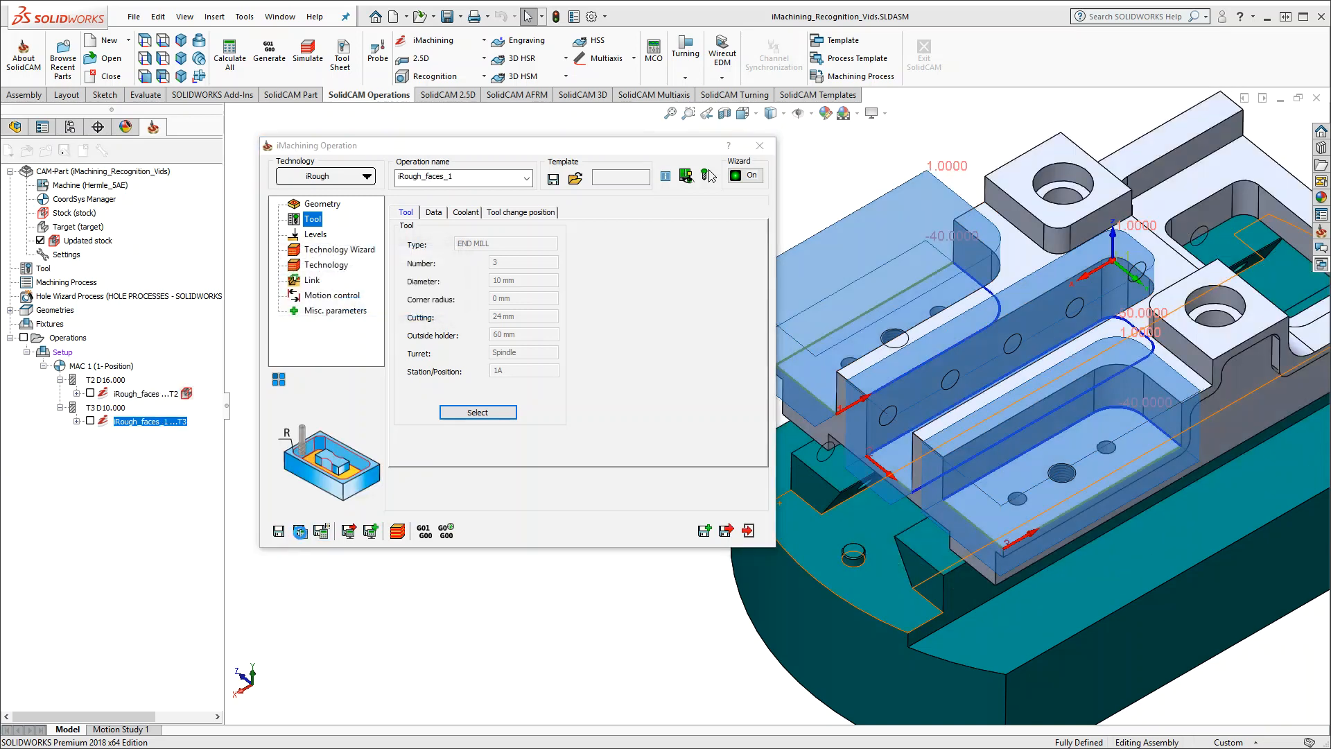
pyautogui.click(748, 531)
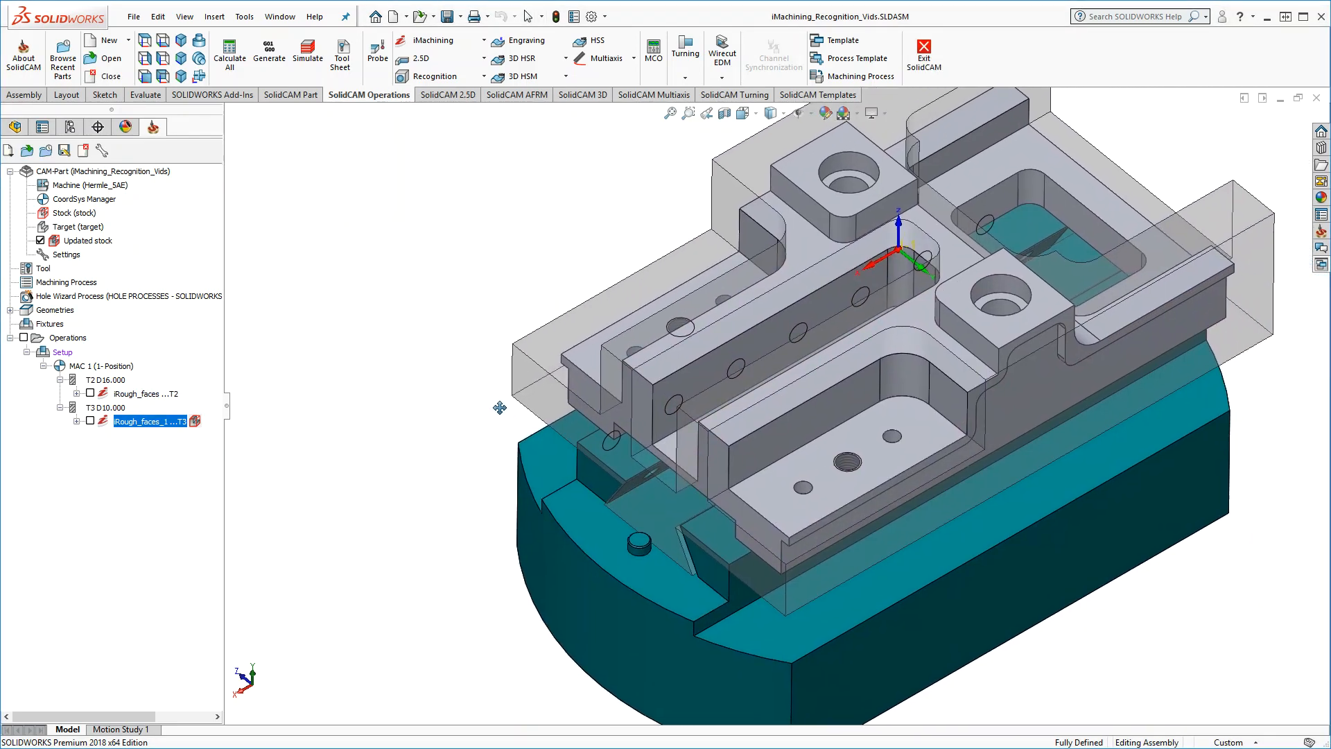
# Display the toolpath of the 10 mm end mill roughing operation to inspect it, and hide it again
pyautogui.keyDown('ctrl'); pyautogui.moveTo(499, 408); pyautogui.dragTo(462, 397, button='middle'); pyautogui.keyUp('ctrl')
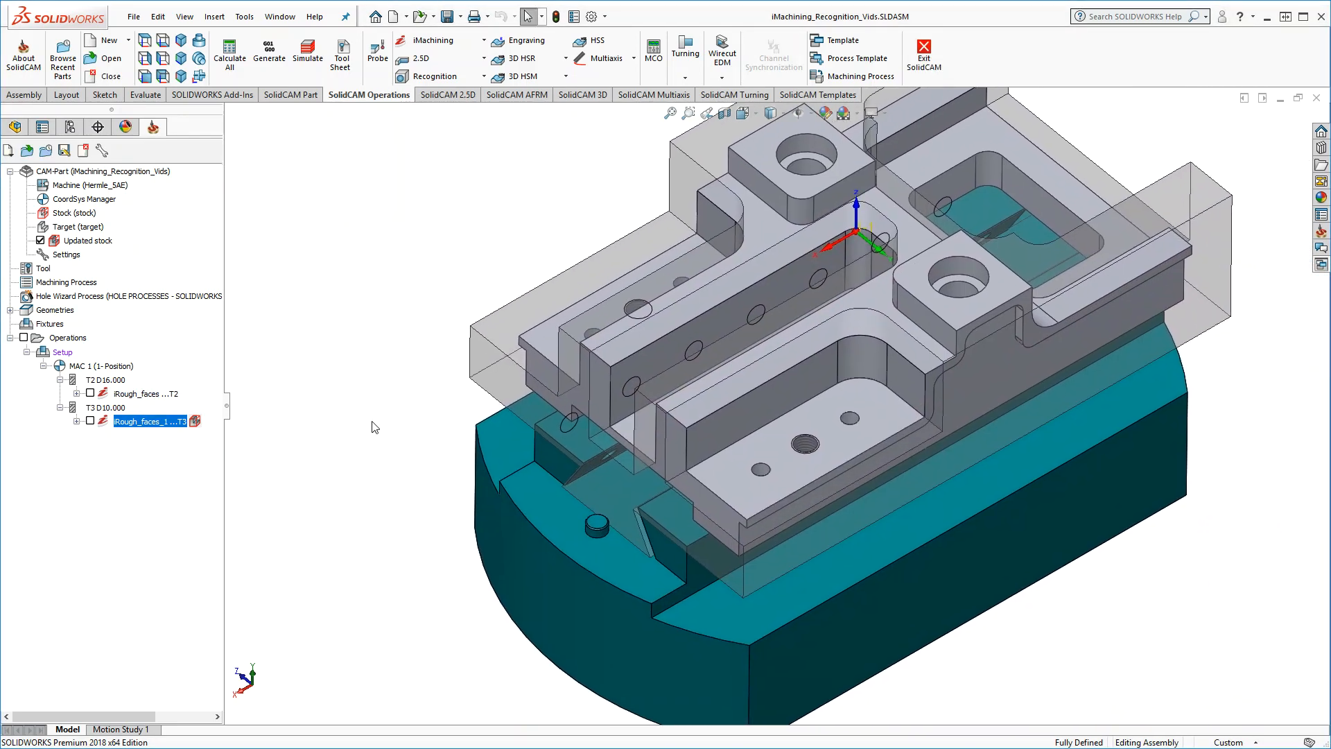
pyautogui.click(90, 421)
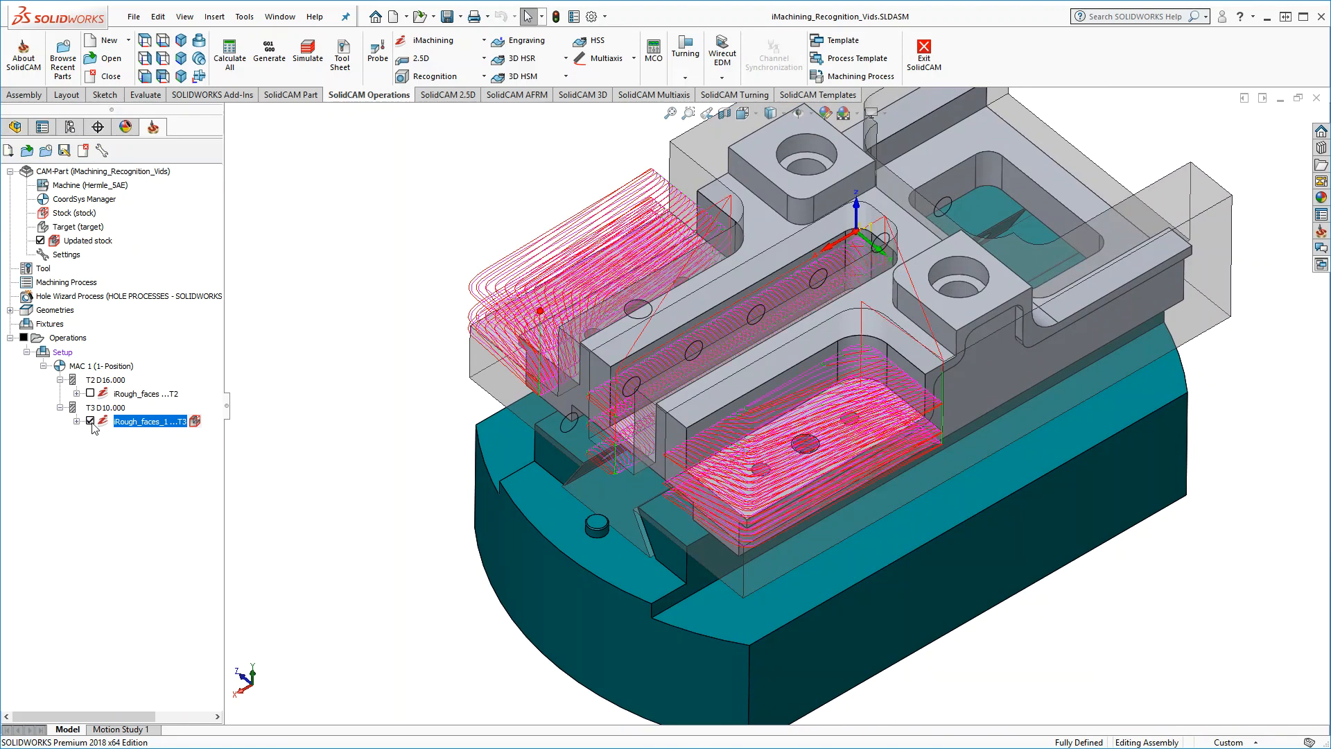
pyautogui.click(91, 421)
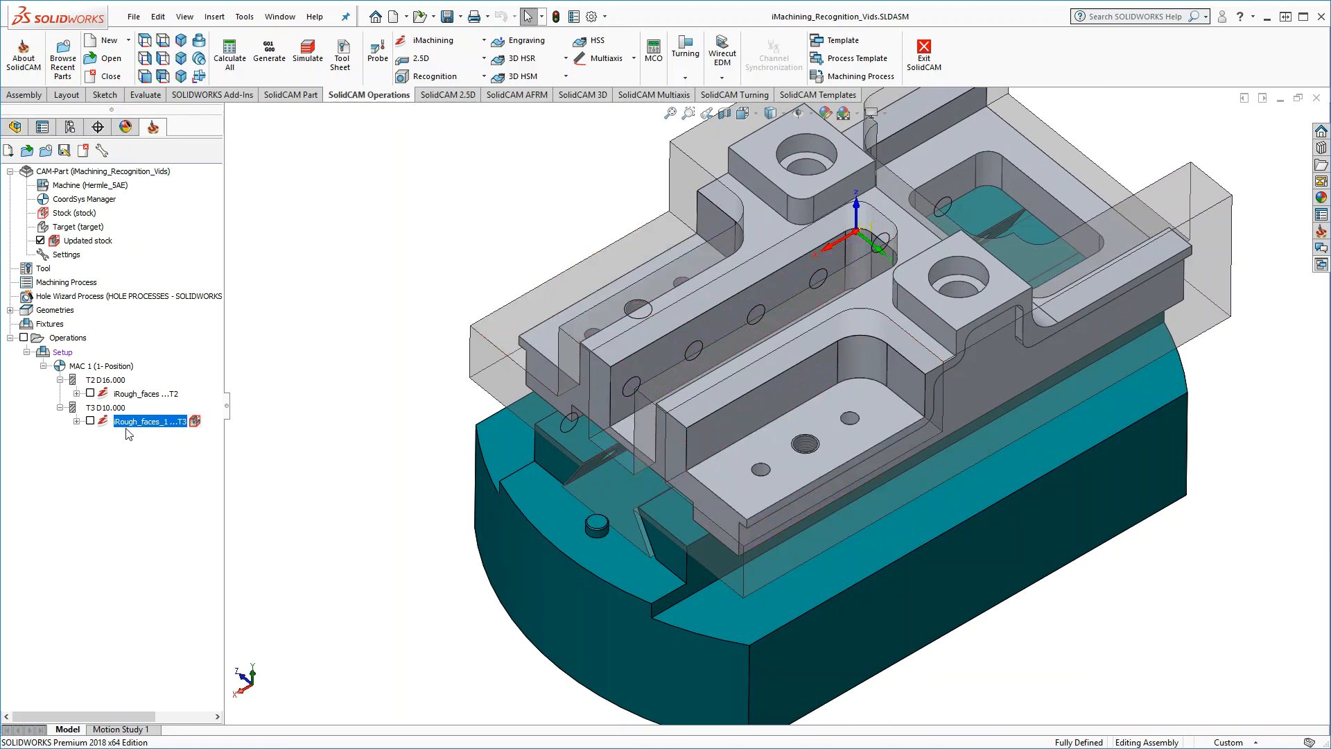
# Compare the updated stock without and with the current operation by switching Includes current Operation off and back on for the second roughing operation
pyautogui.click(196, 425)
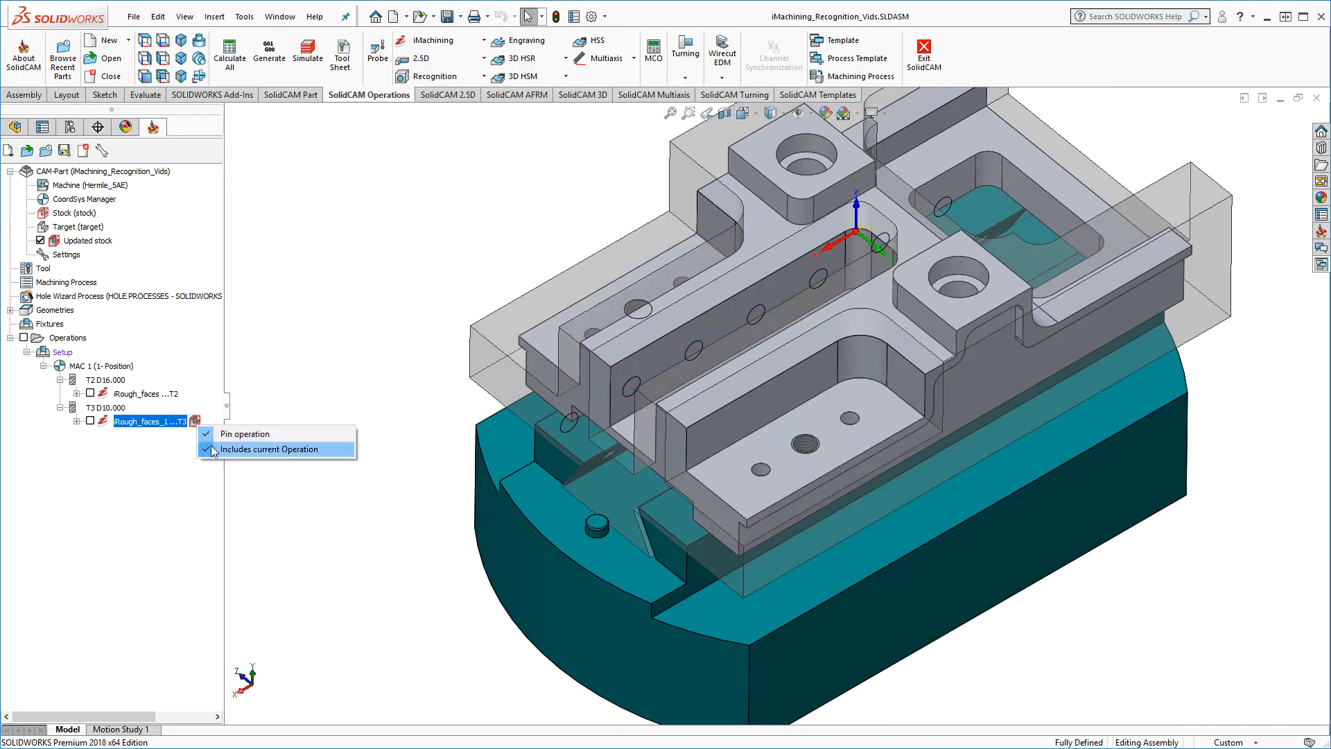
pyautogui.click(210, 449)
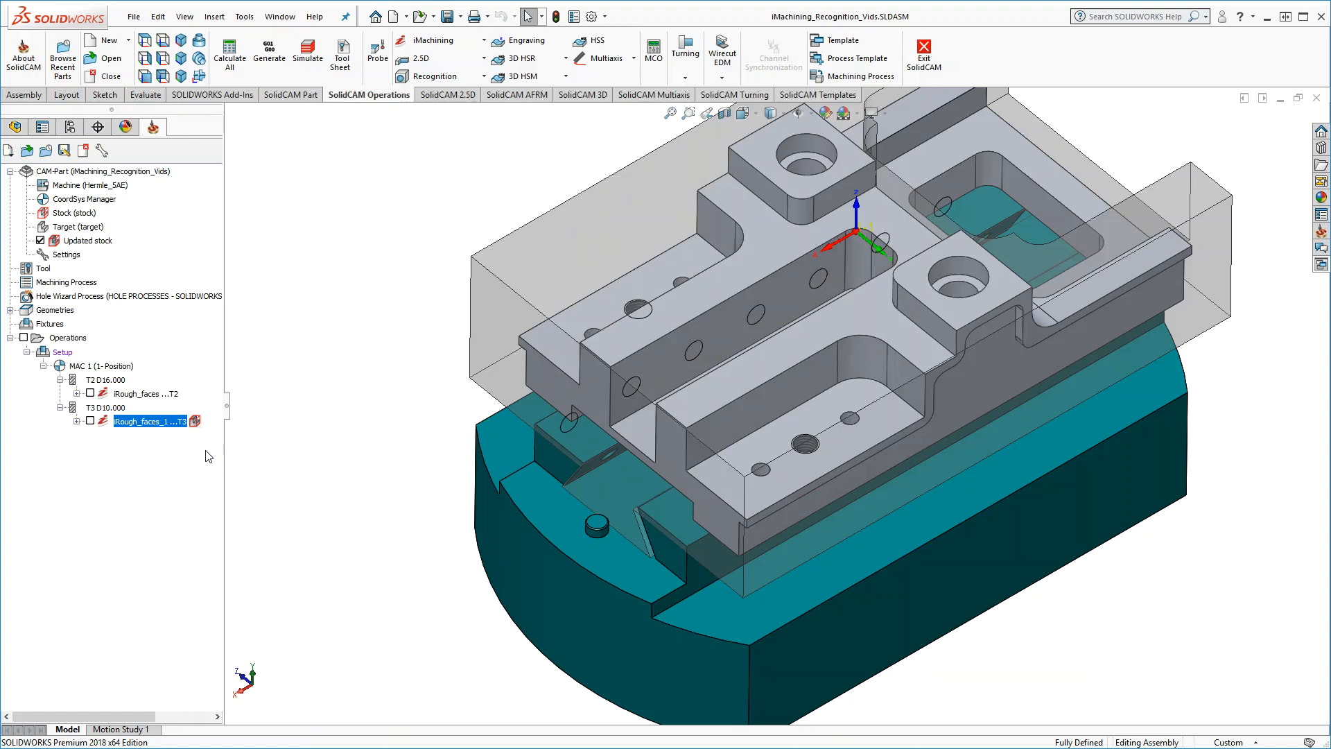
pyautogui.click(196, 424)
pyautogui.click(205, 443)
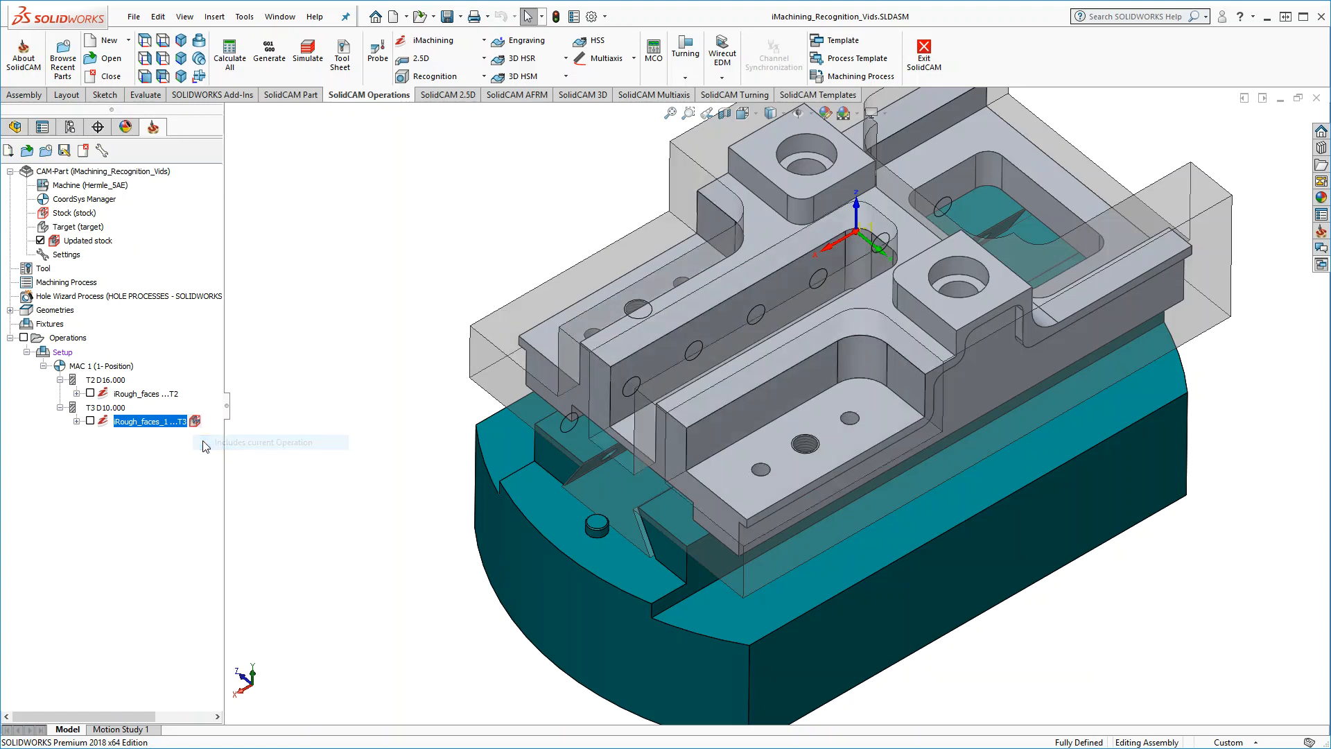